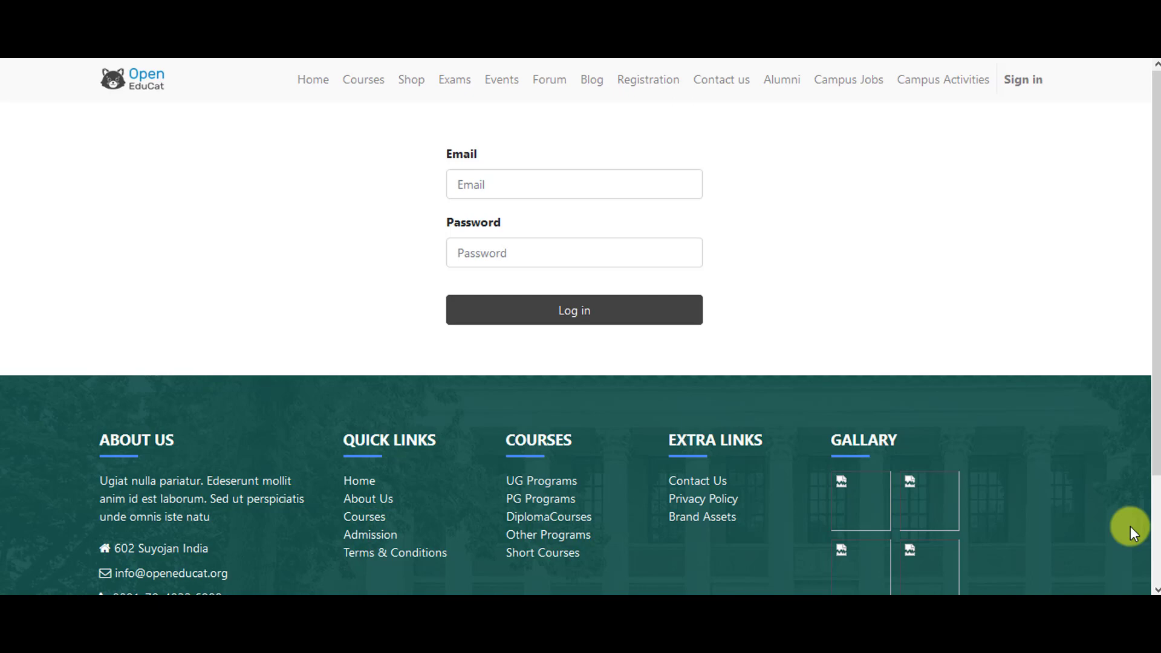
Step: Log in to the OpenEduCat backend with the administrator login and password
{"action": "left_click", "coordinate": [664, 188]}
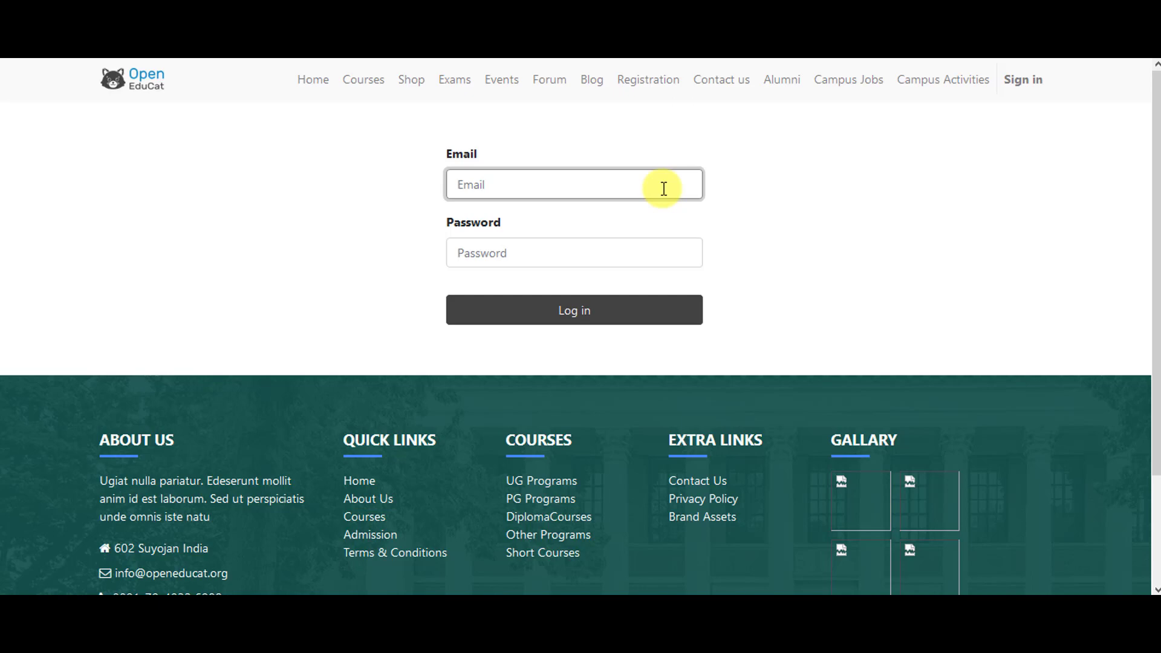
{"action": "type", "text": "admin"}
{"action": "left_click", "coordinate": [651, 246]}
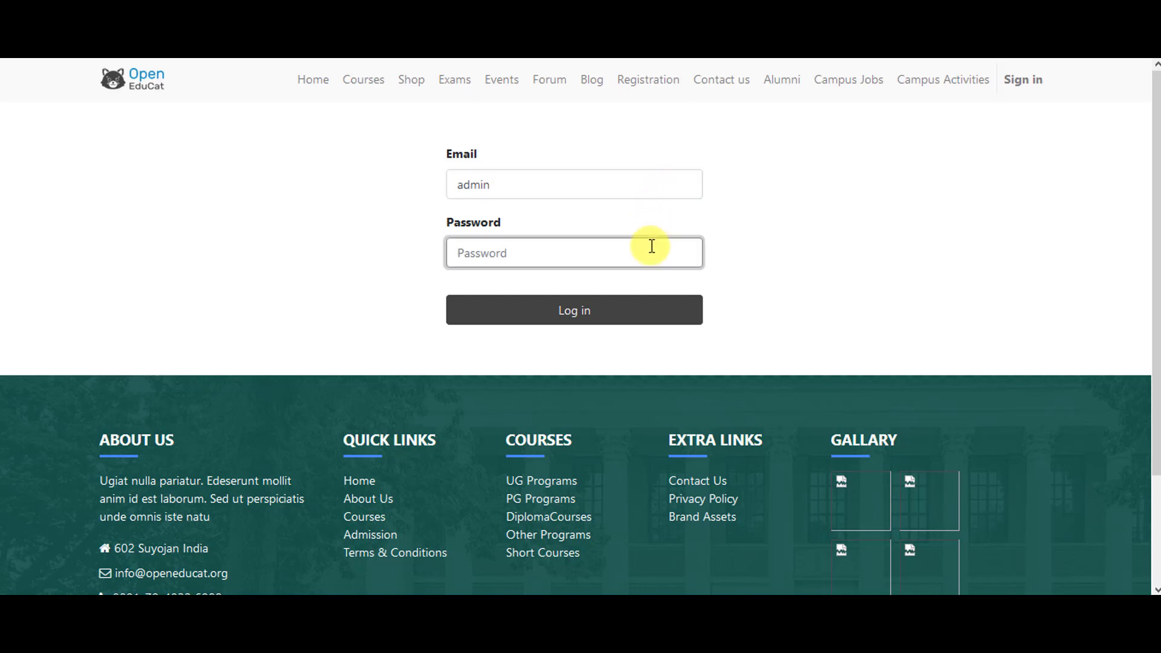
{"action": "type", "text": "admin"}
{"action": "left_click", "coordinate": [662, 307]}
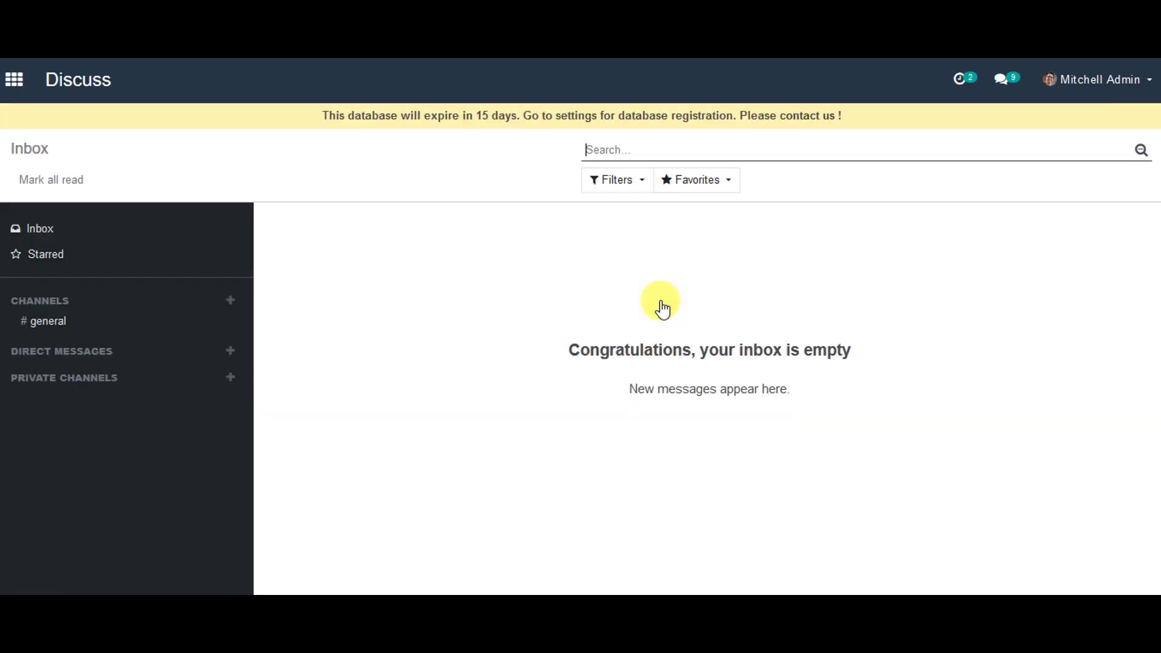
Step: Go to the OpenEduCat app's Students directory showing 23 student cards
{"action": "left_click", "coordinate": [14, 79]}
{"action": "left_click", "coordinate": [763, 289]}
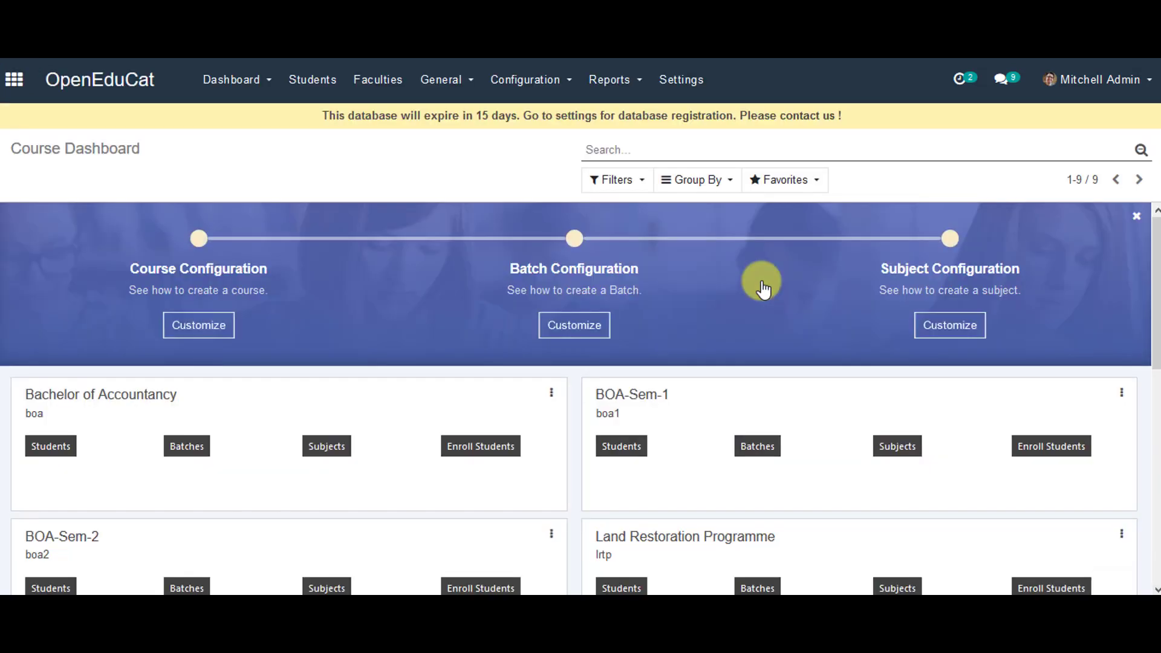
{"action": "left_click", "coordinate": [321, 82]}
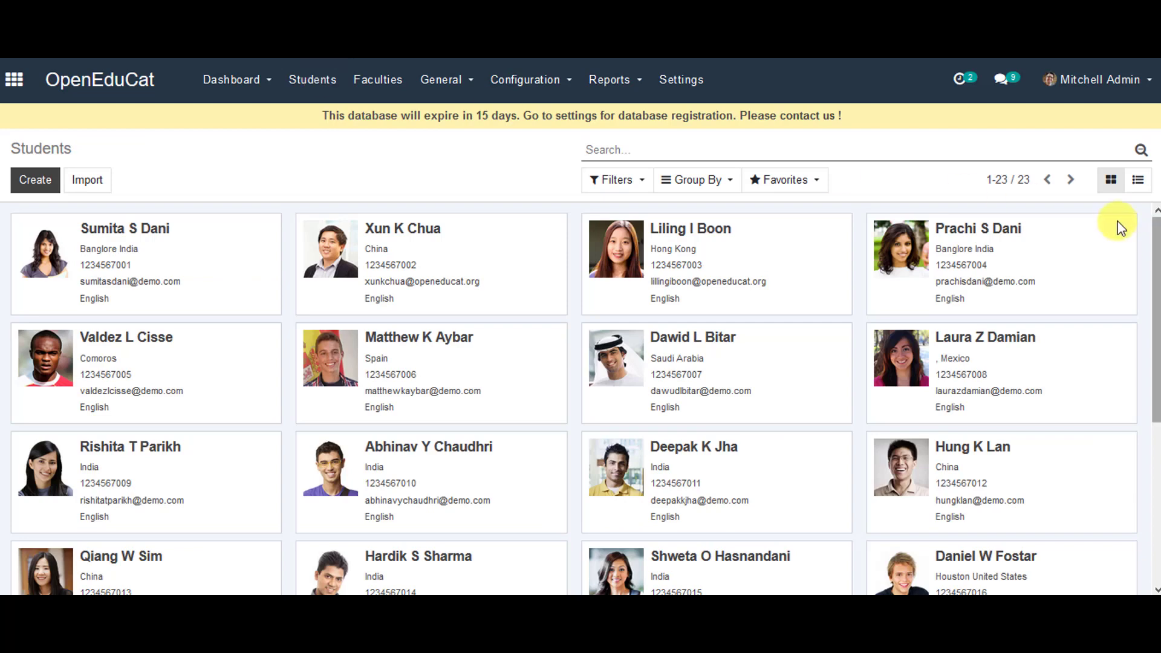
Step: In list view, select Xun and run Action > Create Users to generate the account
{"action": "left_click", "coordinate": [1138, 181]}
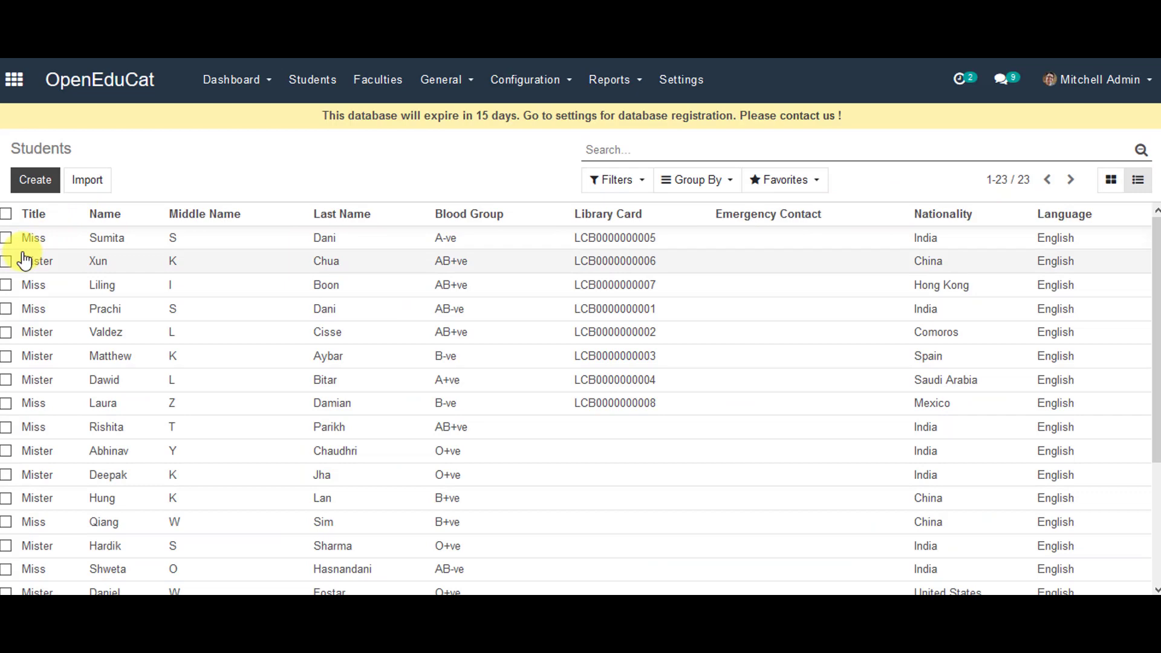
{"action": "left_click", "coordinate": [6, 261]}
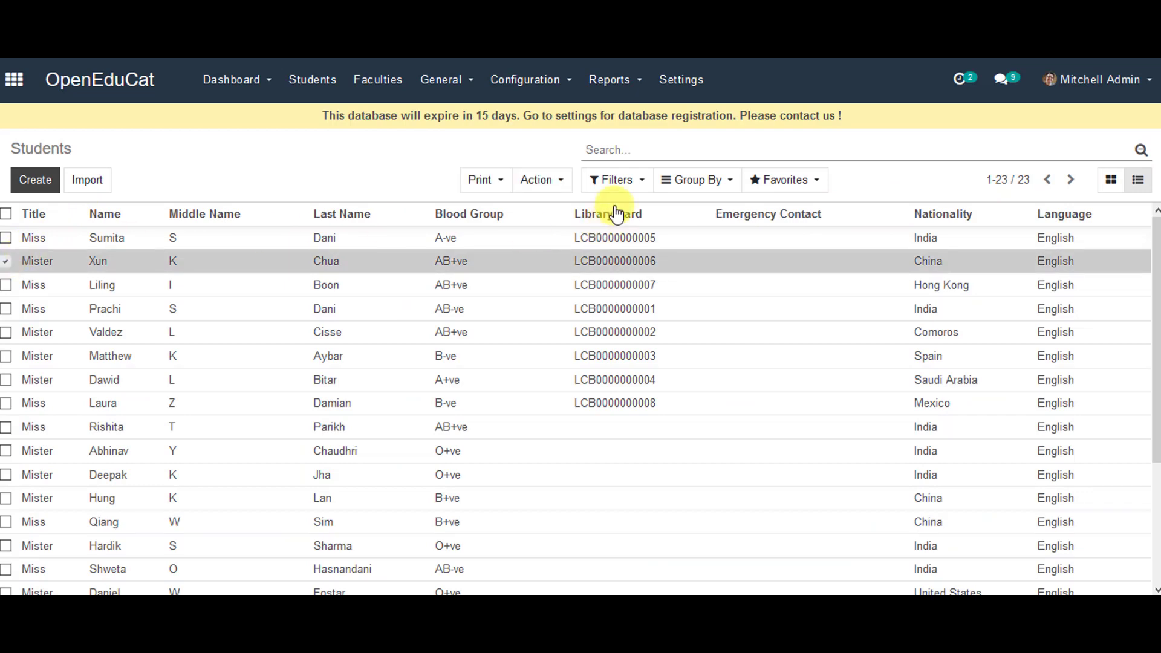
{"action": "left_click", "coordinate": [553, 180]}
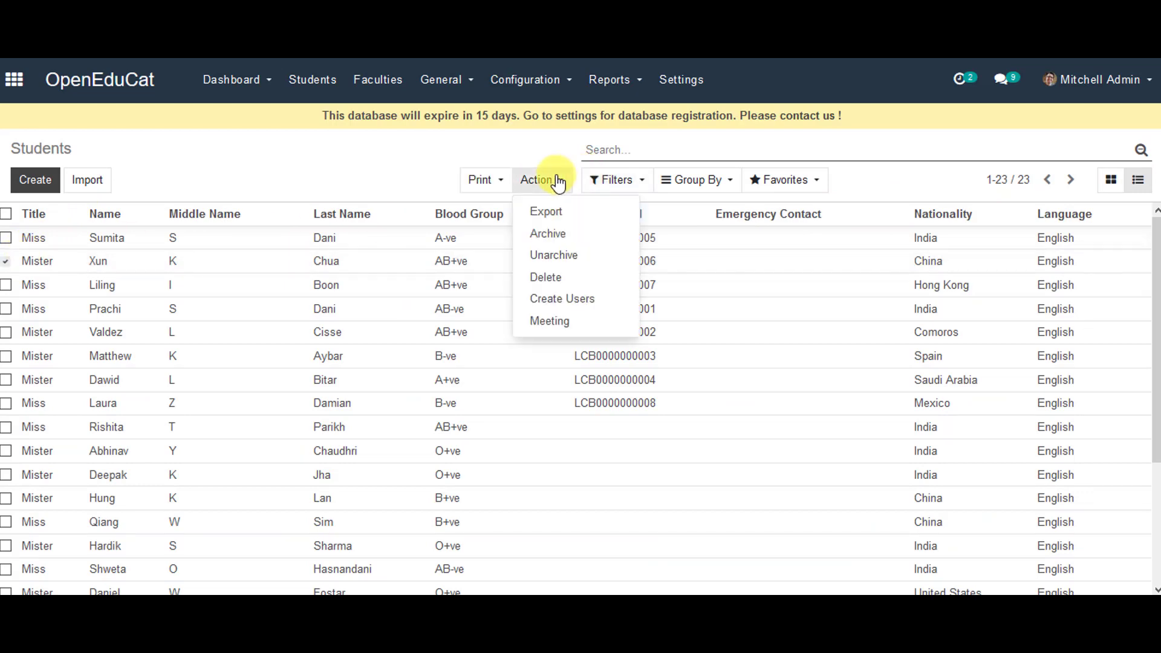
{"action": "left_click", "coordinate": [542, 298]}
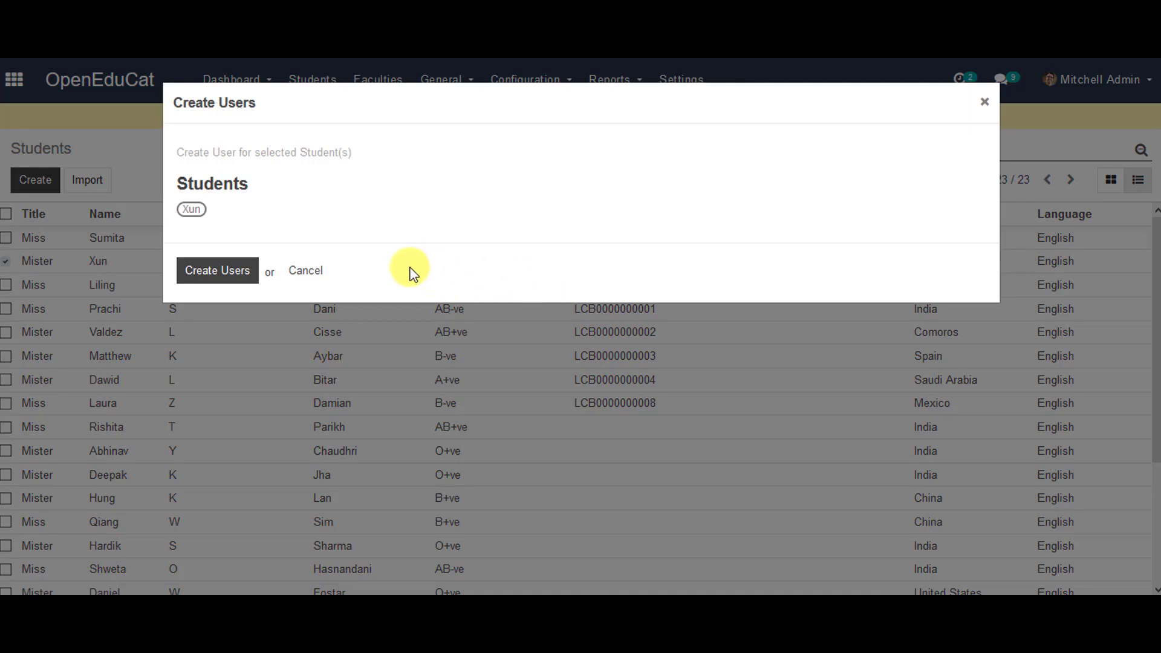
{"action": "left_click", "coordinate": [225, 274]}
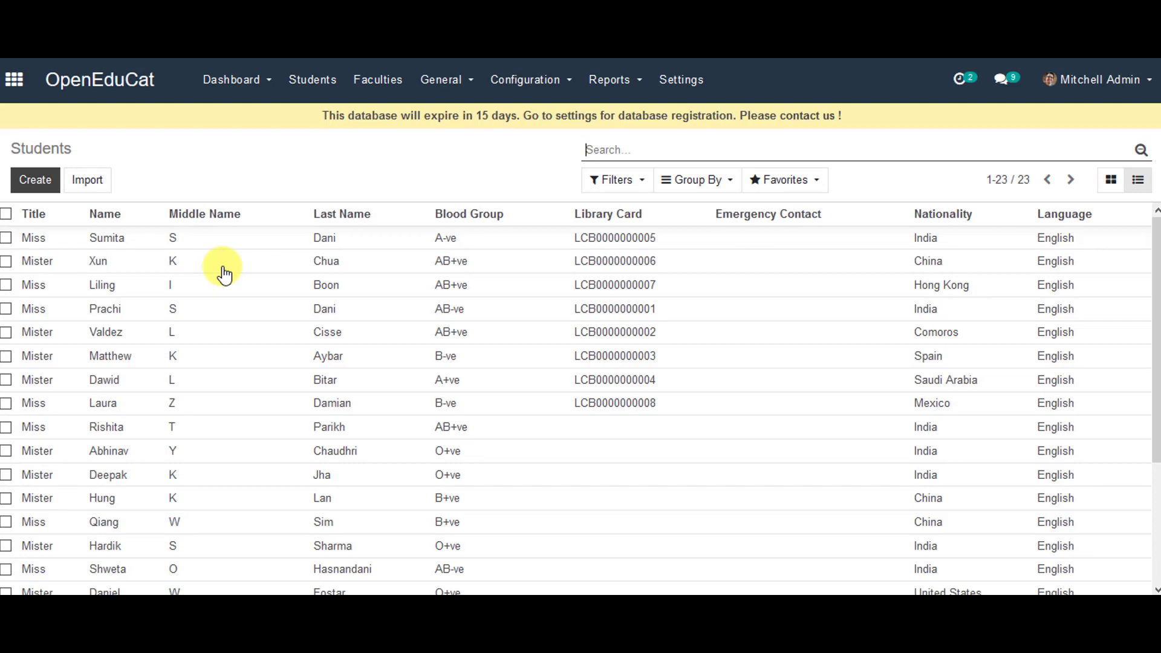
Step: Reach Settings > Users & Companies > Users and reload it with ?debug developer mode
{"action": "left_click", "coordinate": [14, 79]}
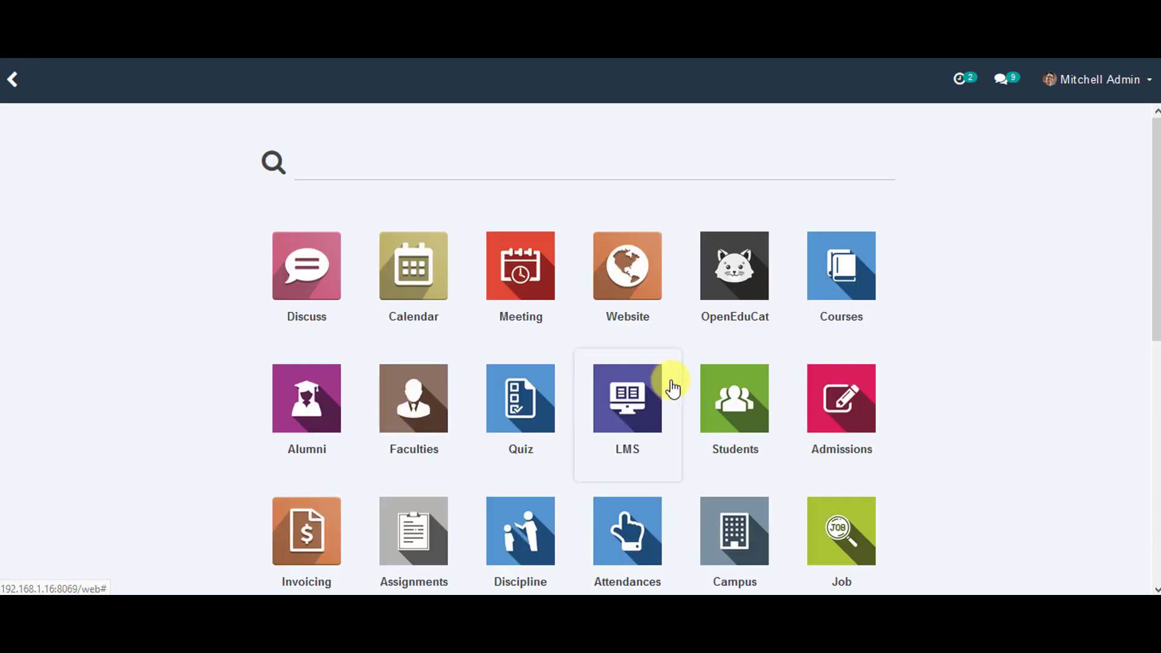
{"action": "scroll", "coordinate": [532, 493], "scroll_direction": "down", "scroll_amount": 5}
{"action": "left_click", "coordinate": [435, 533]}
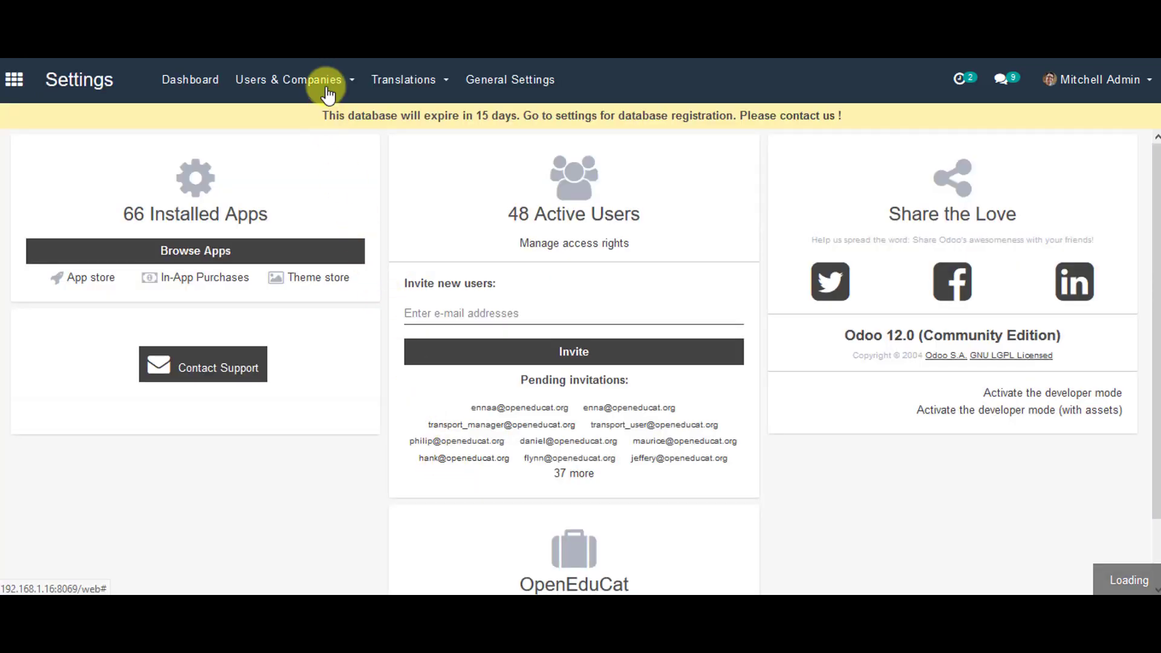
{"action": "left_click", "coordinate": [328, 85]}
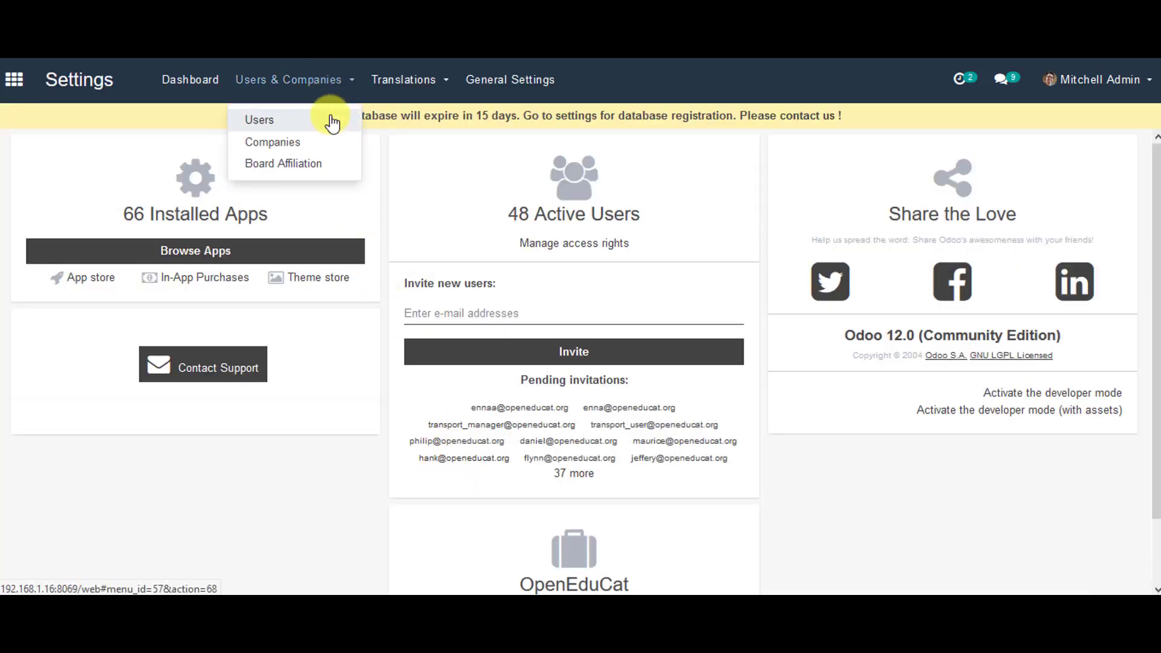
{"action": "left_click", "coordinate": [331, 121]}
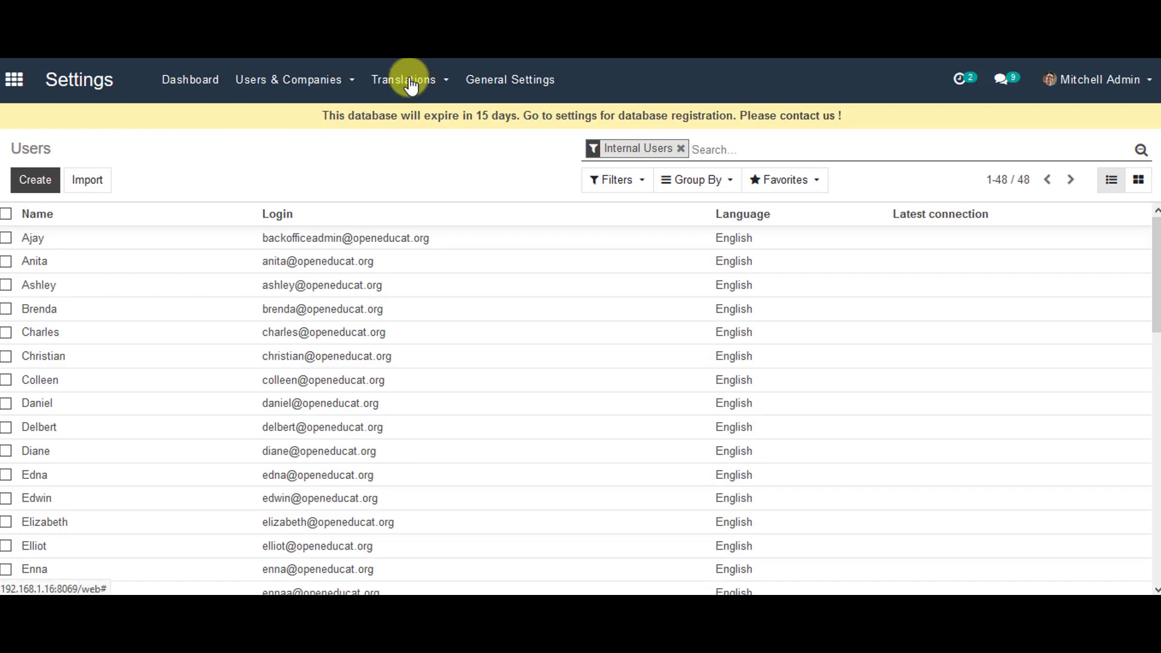
{"action": "type", "text": "?debug#action=68&model=res.users&view_type=list&menu_id=4"}
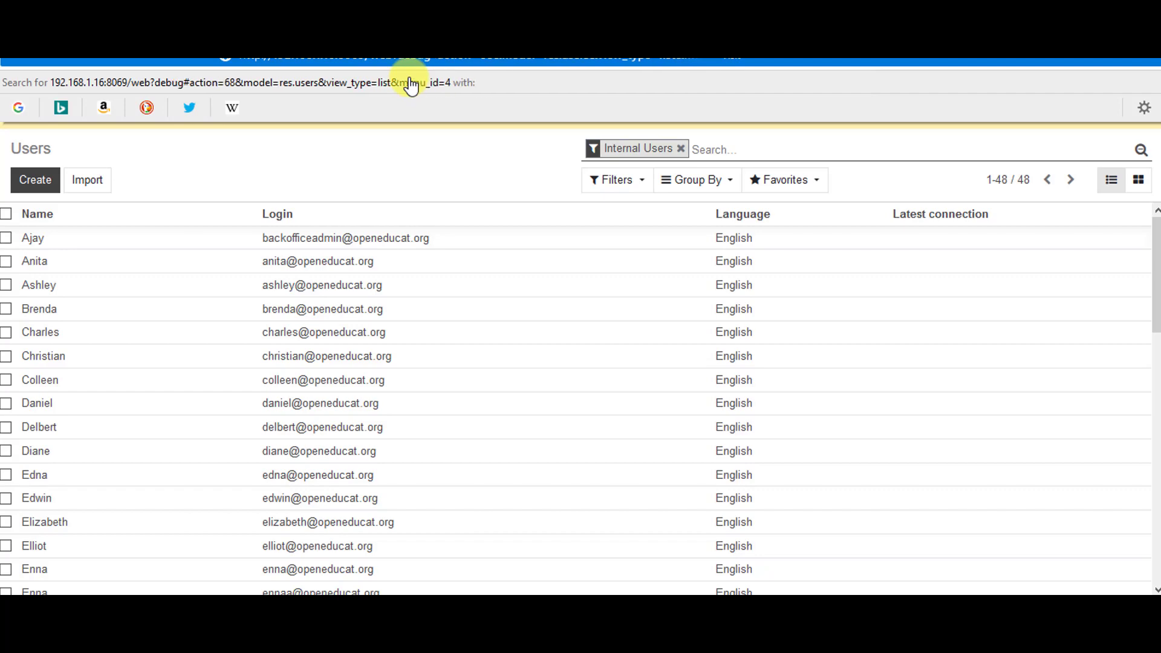
{"action": "key", "text": "Return"}
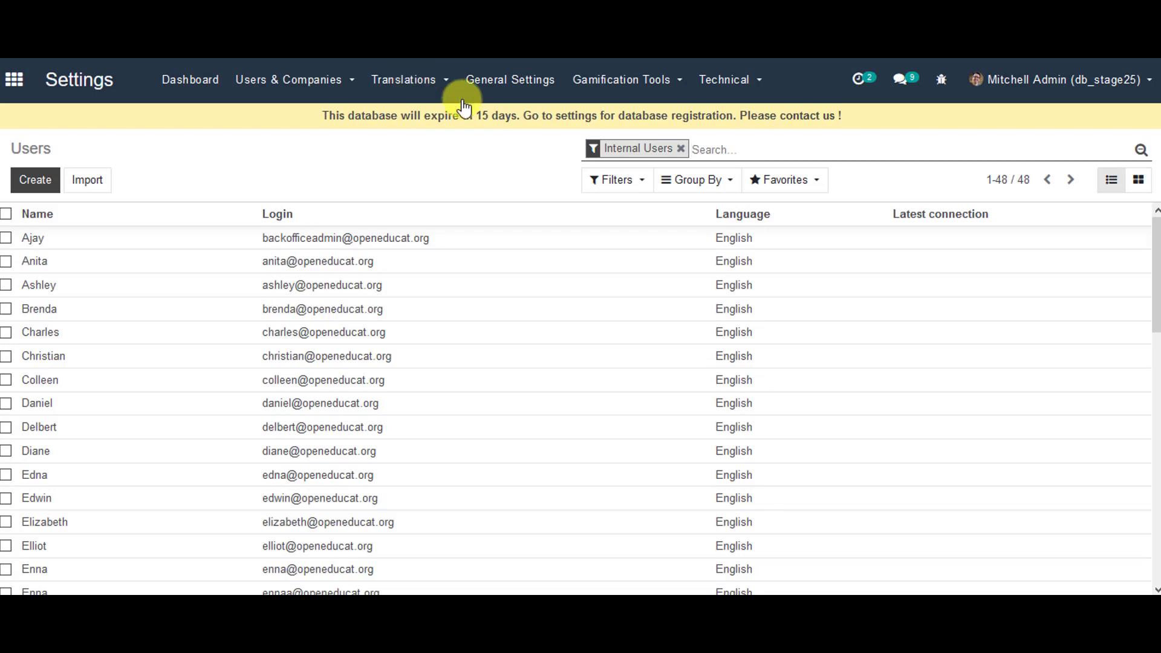
Step: Clear the Internal Users filter, search users for 'xun', and view Xun's user record
{"action": "left_click", "coordinate": [681, 149]}
{"action": "type", "text": "x"}
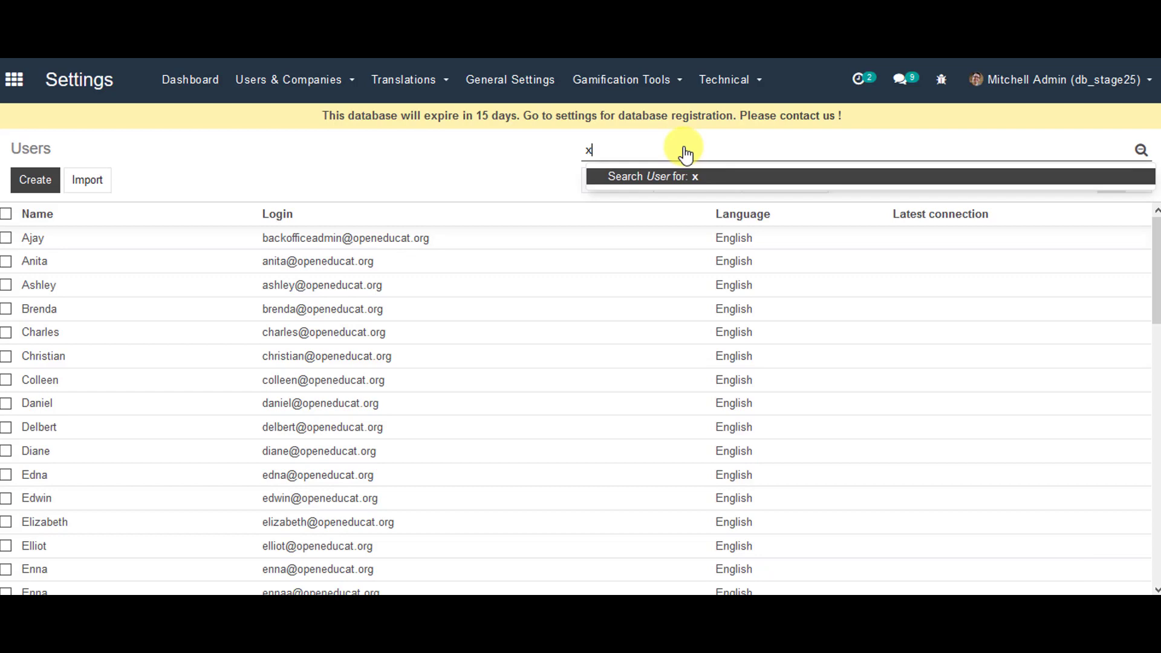
{"action": "type", "text": "un"}
{"action": "key", "text": "Return"}
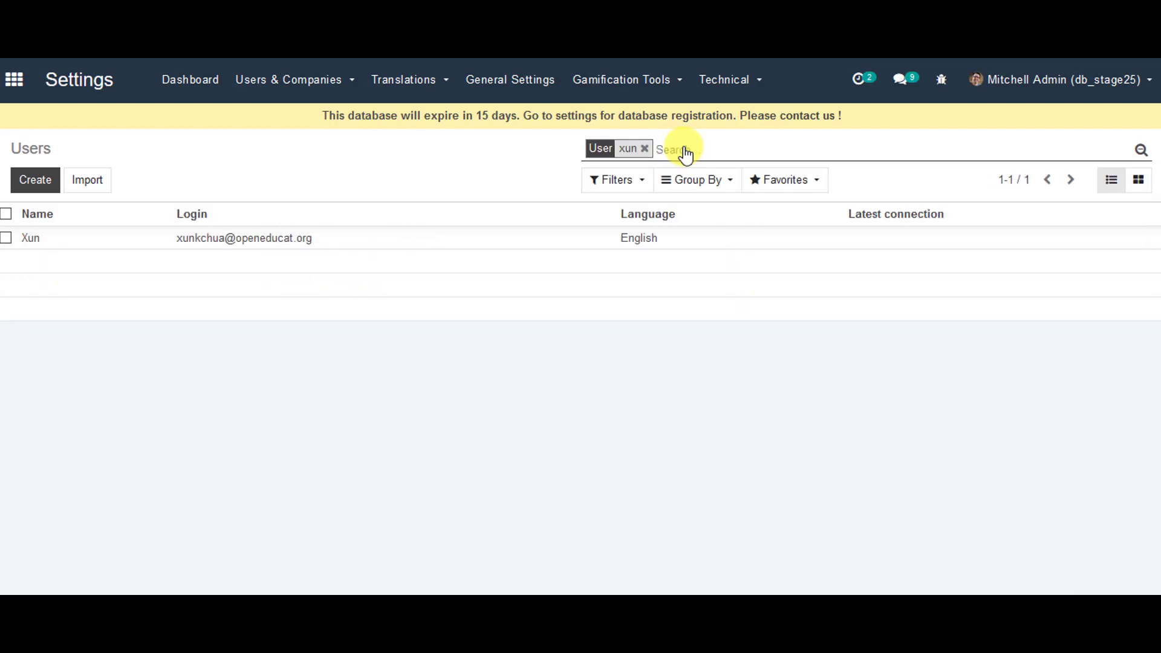
{"action": "left_click", "coordinate": [6, 239]}
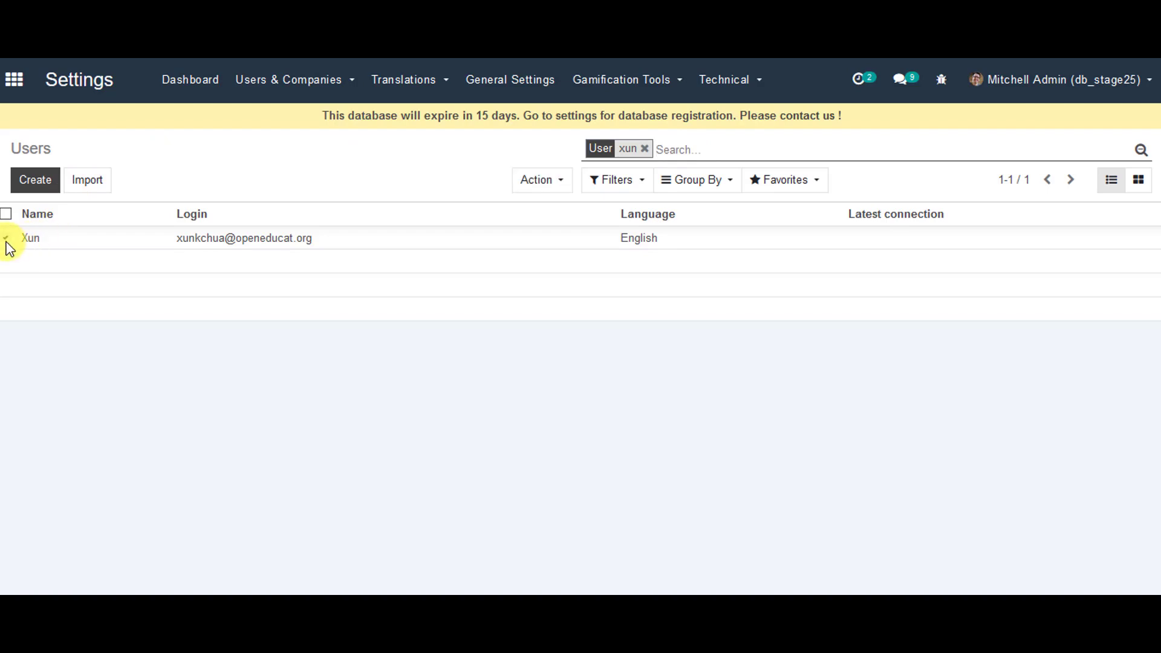
{"action": "left_click", "coordinate": [89, 242]}
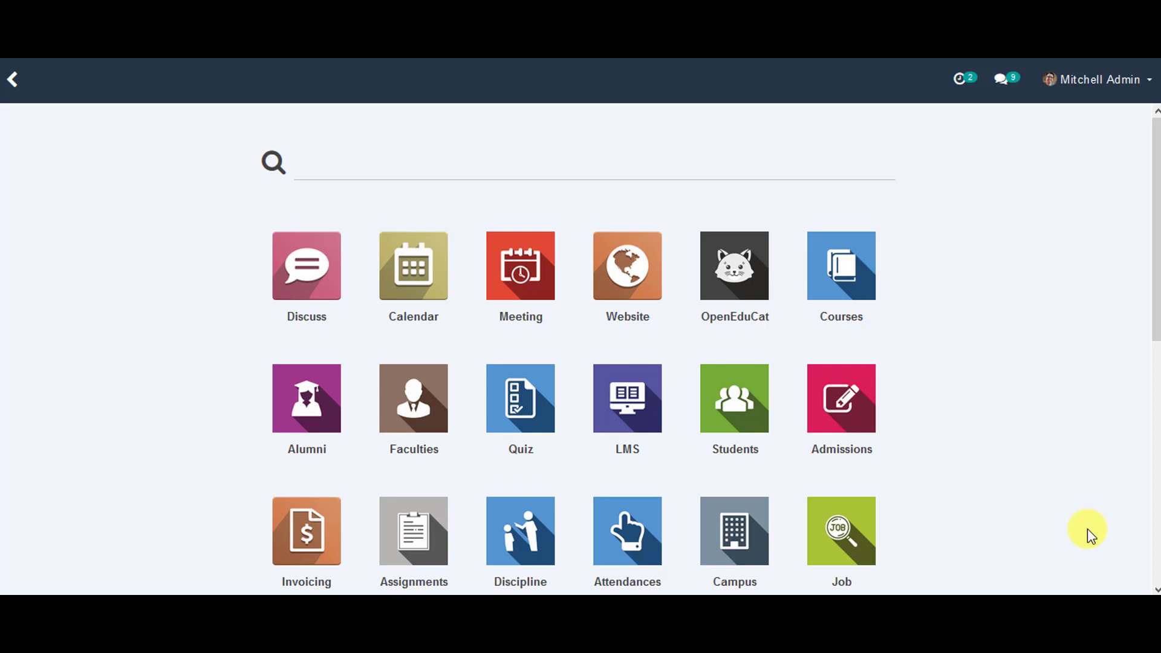
{"action": "left_click", "coordinate": [747, 316]}
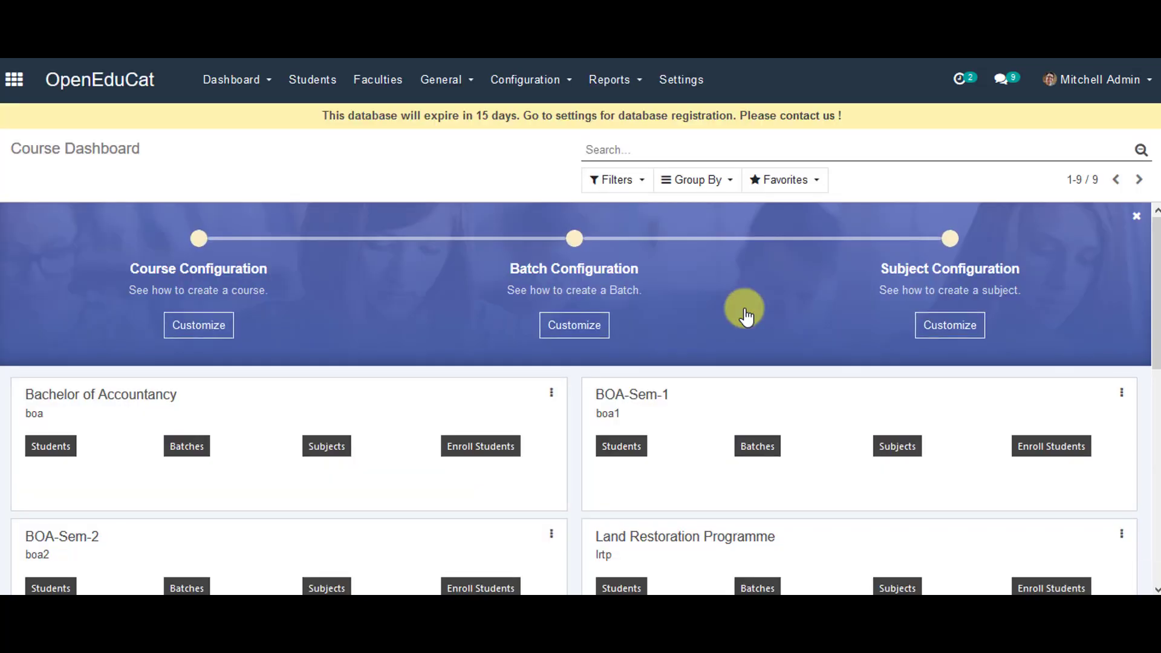
{"action": "left_click", "coordinate": [325, 83]}
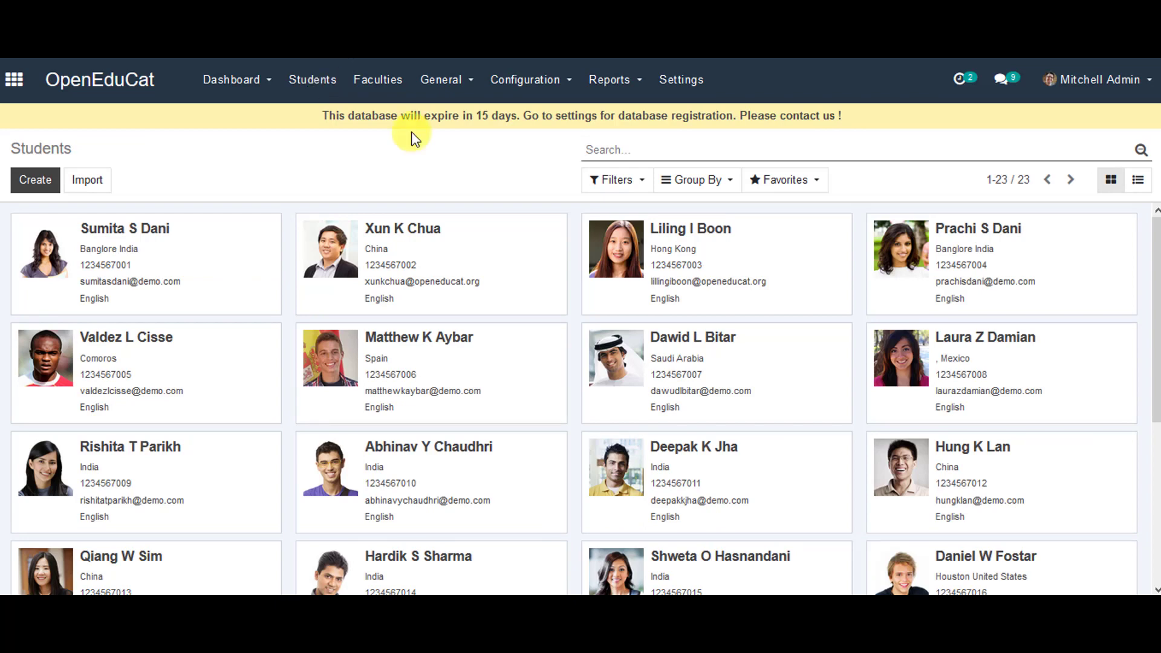
{"action": "left_click", "coordinate": [699, 263]}
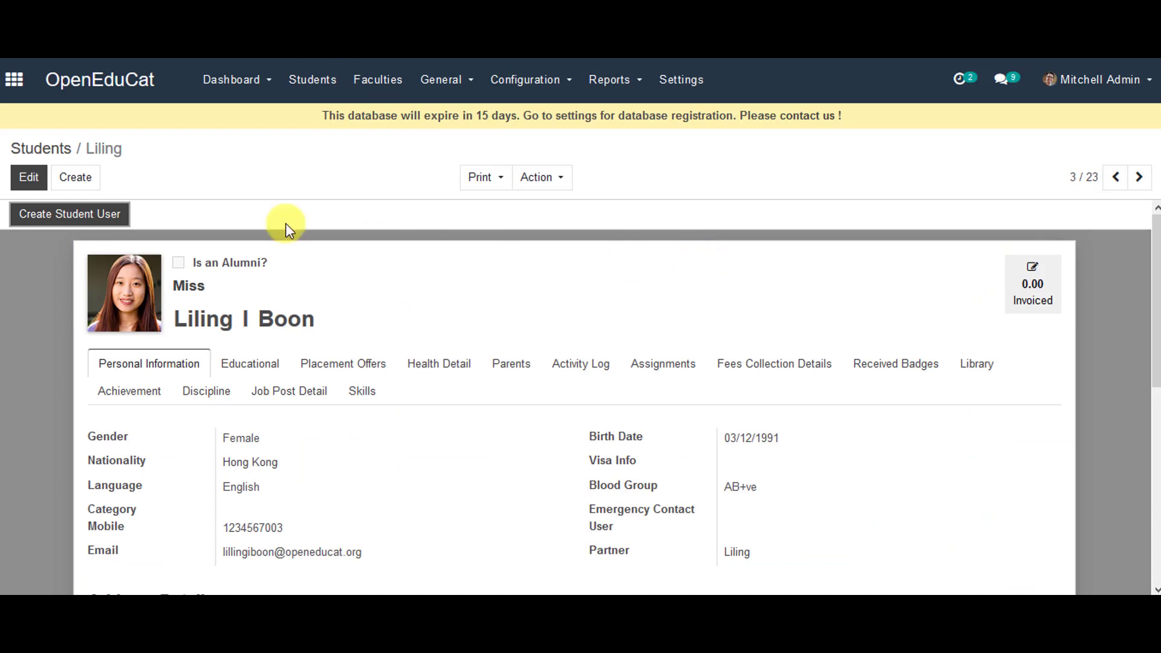
{"action": "left_click", "coordinate": [65, 222]}
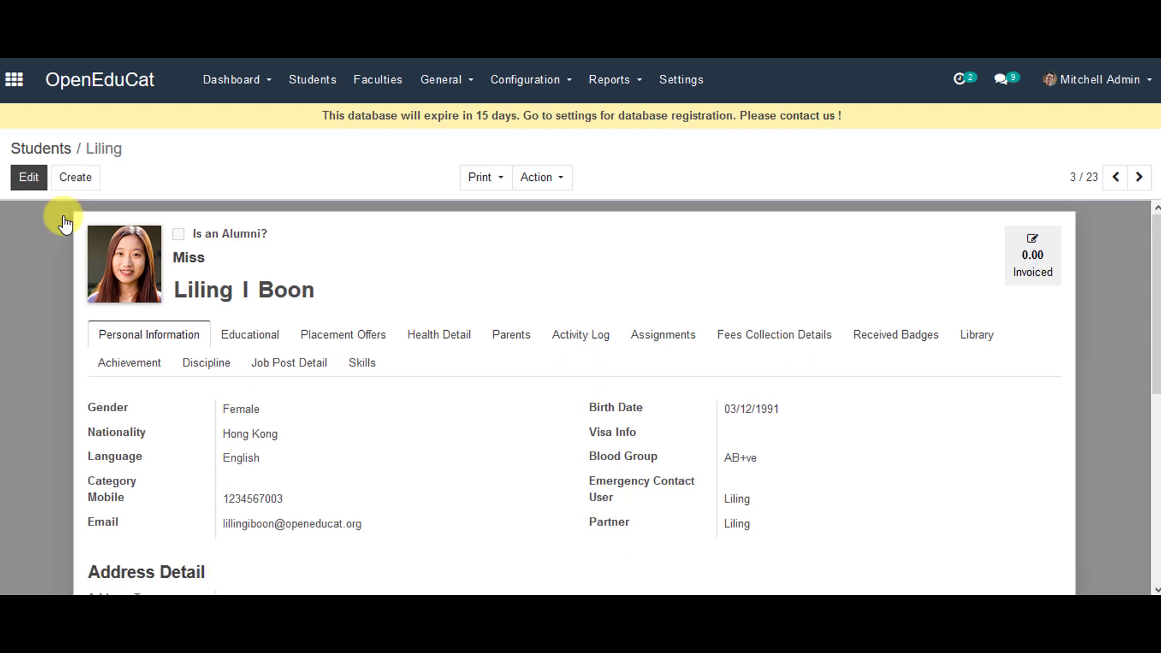
Step: Navigate to the Settings > Users & Companies > Users list
{"action": "left_click", "coordinate": [20, 84]}
{"action": "scroll", "coordinate": [1067, 469], "scroll_direction": "down", "scroll_amount": 6}
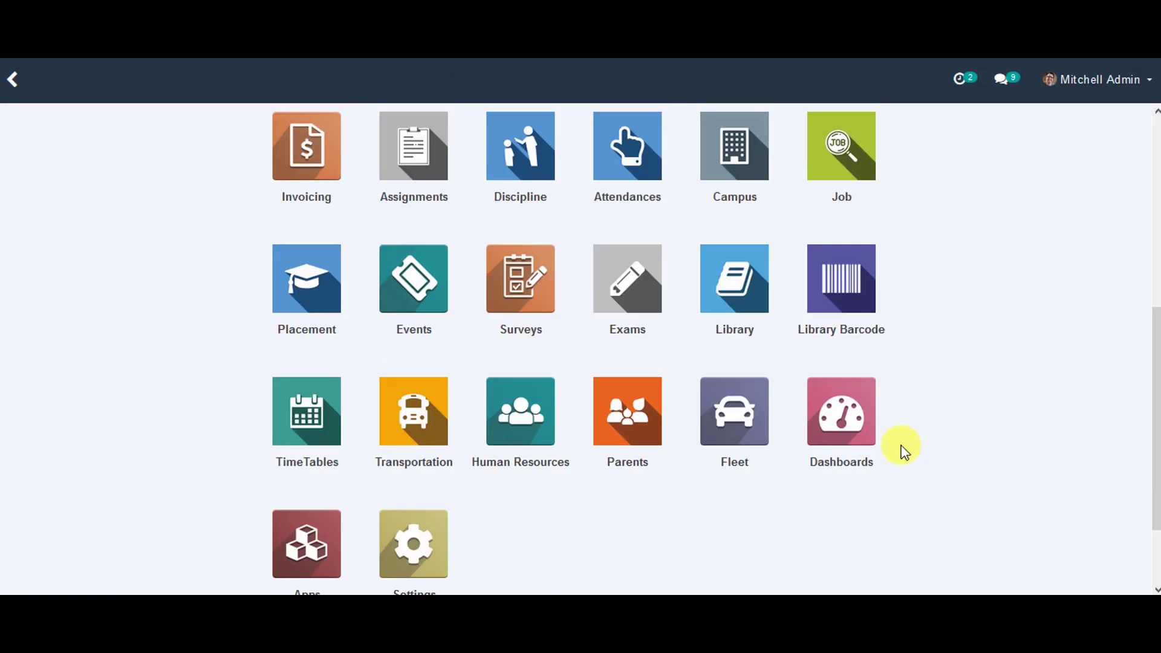
{"action": "left_click", "coordinate": [443, 569]}
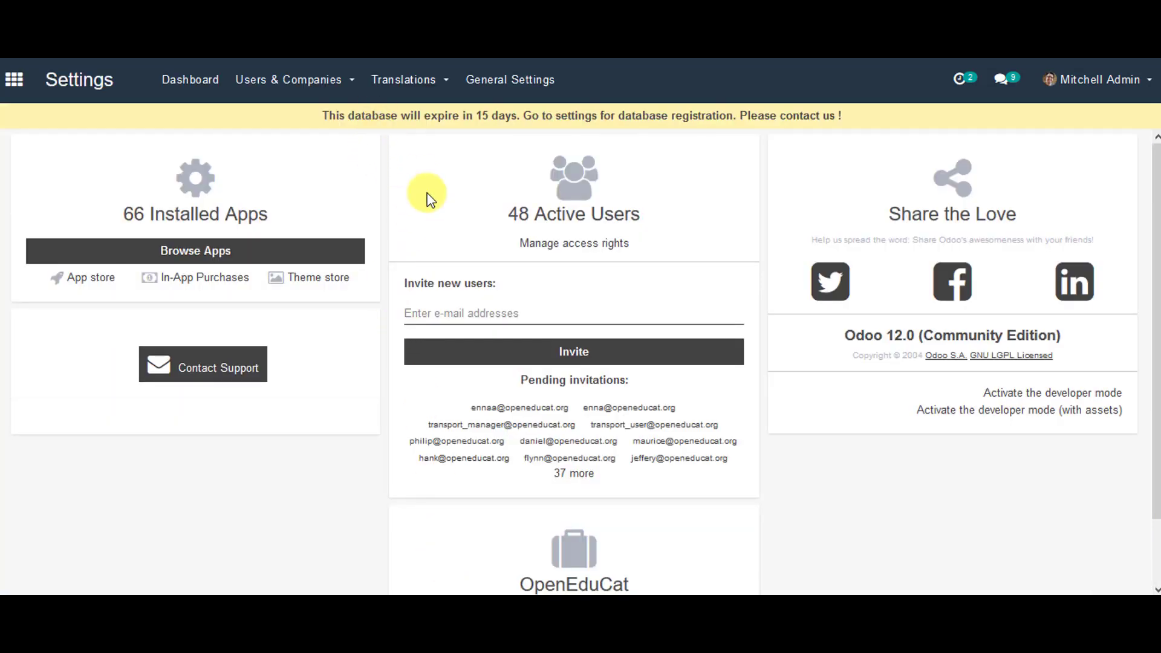
{"action": "left_click", "coordinate": [271, 77]}
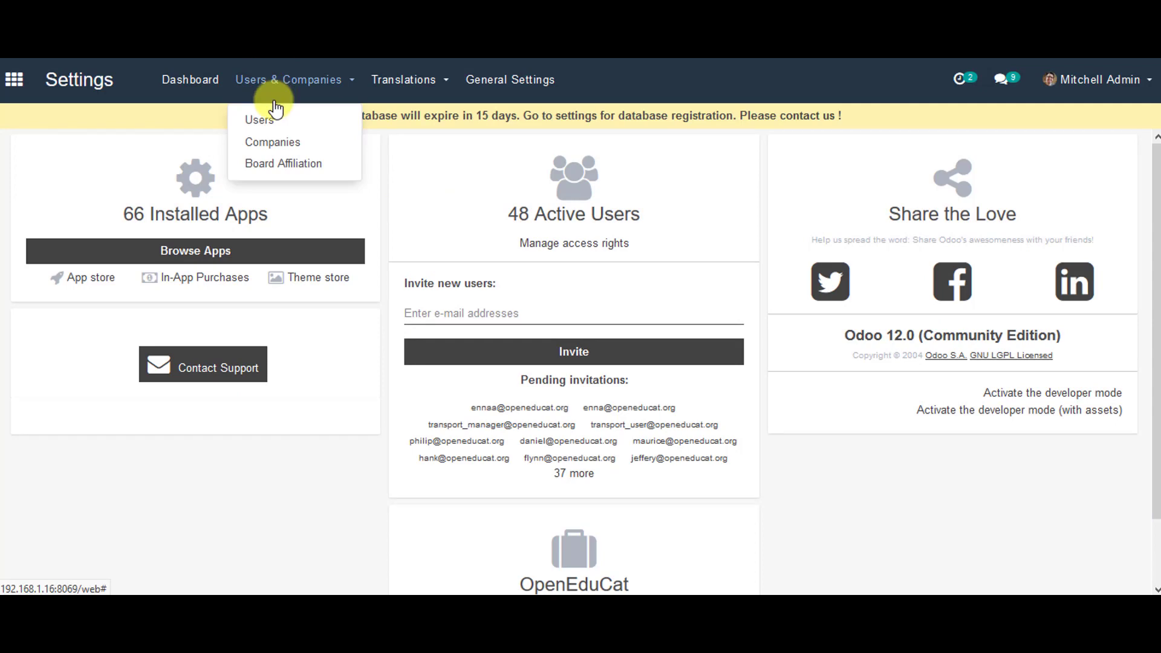
{"action": "left_click", "coordinate": [275, 118]}
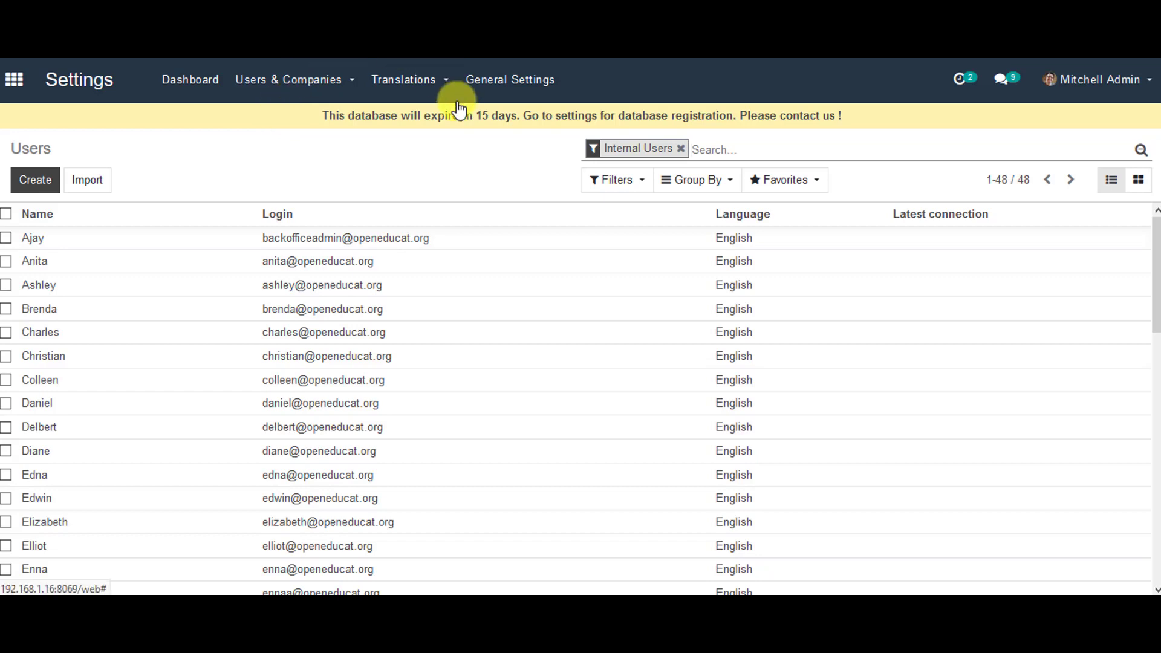
Step: Reload the Users list with ?debug and remove the Internal Users filter to show all 53
{"action": "key", "text": "ctrl+l"}
{"action": "type", "text": "?debug#action=68&model=res.users&view_type=list&menu_id=4"}
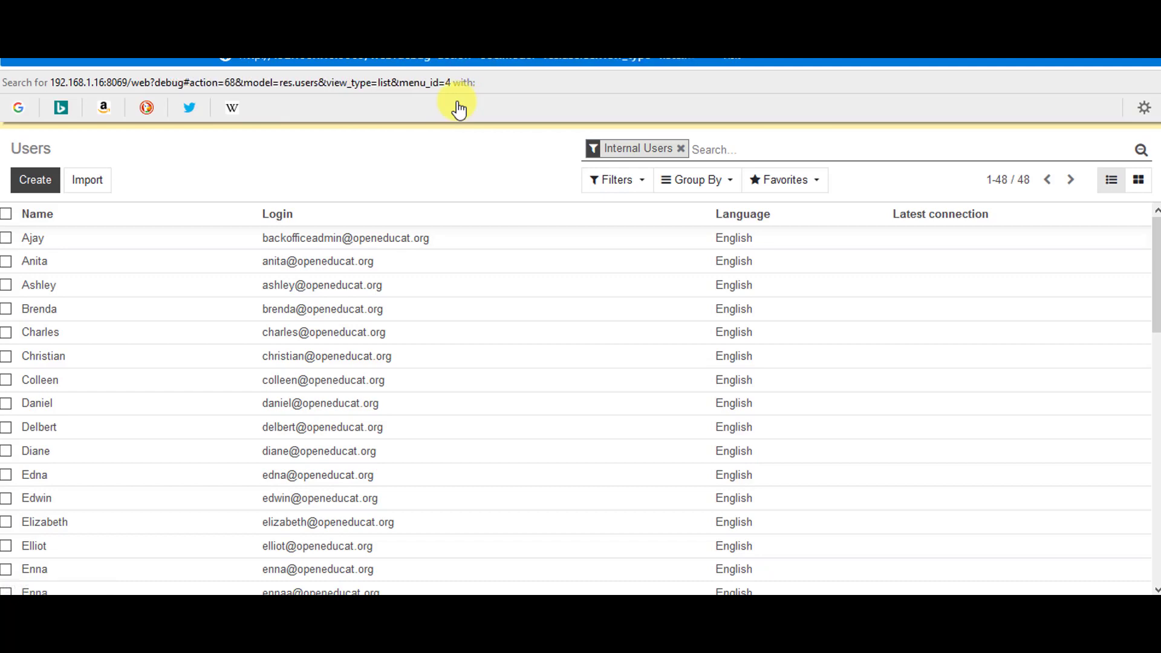
{"action": "key", "text": "Return"}
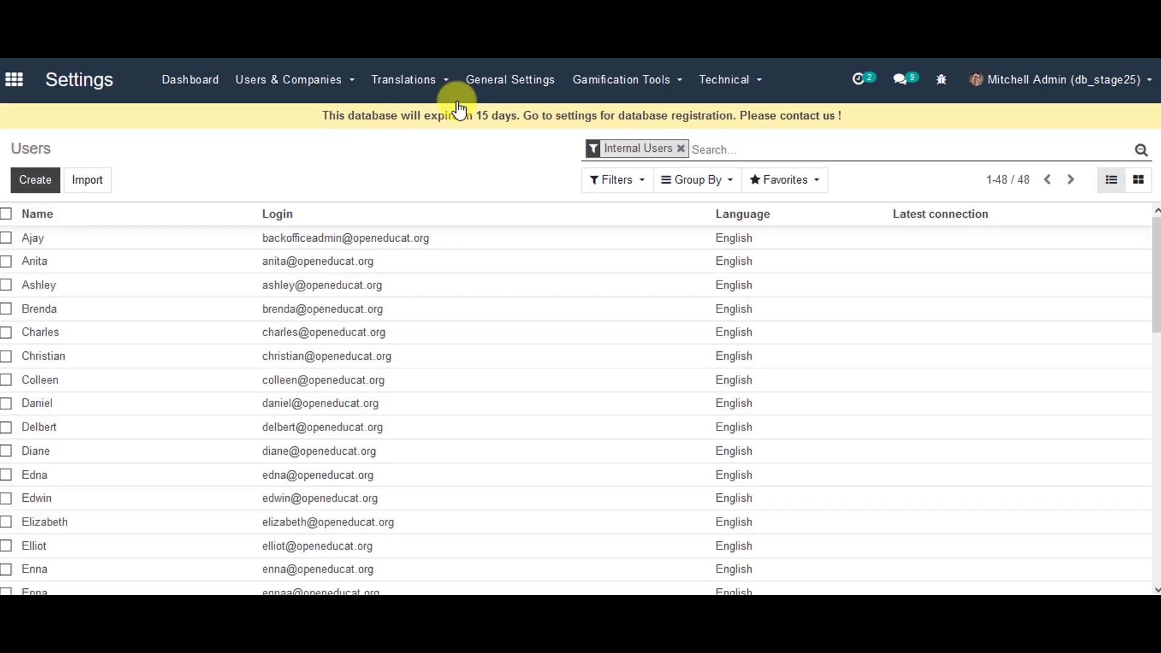
{"action": "left_click", "coordinate": [681, 149]}
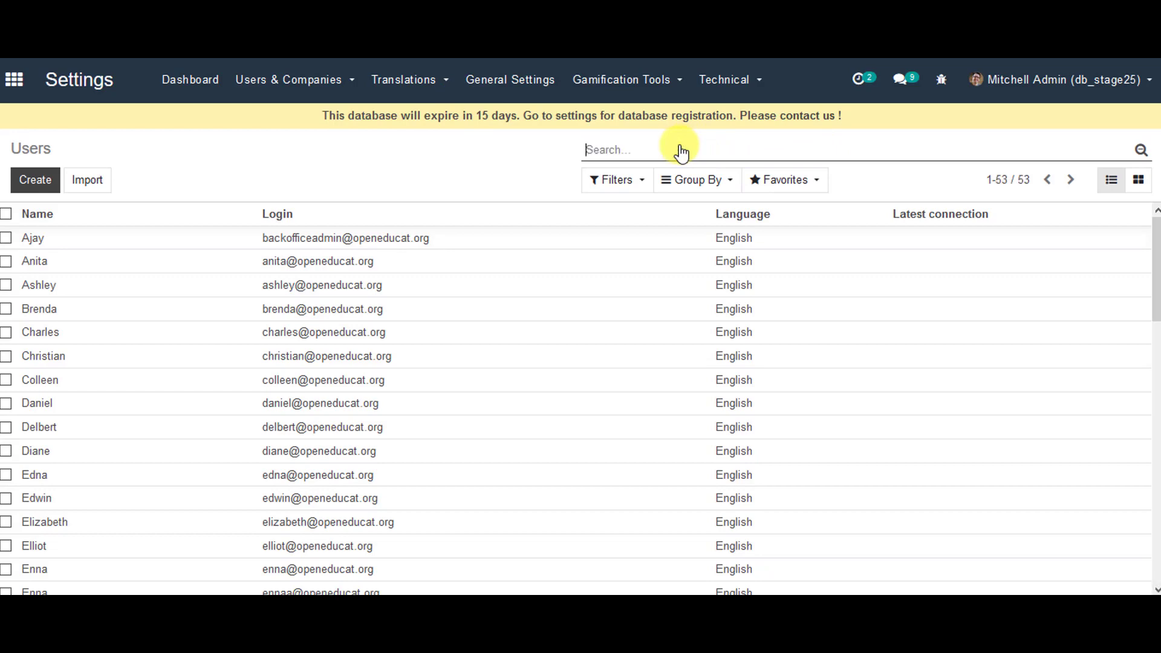
Step: Search users for 'lilling' and view Liling's record showing user type Portal
{"action": "type", "text": "l"}
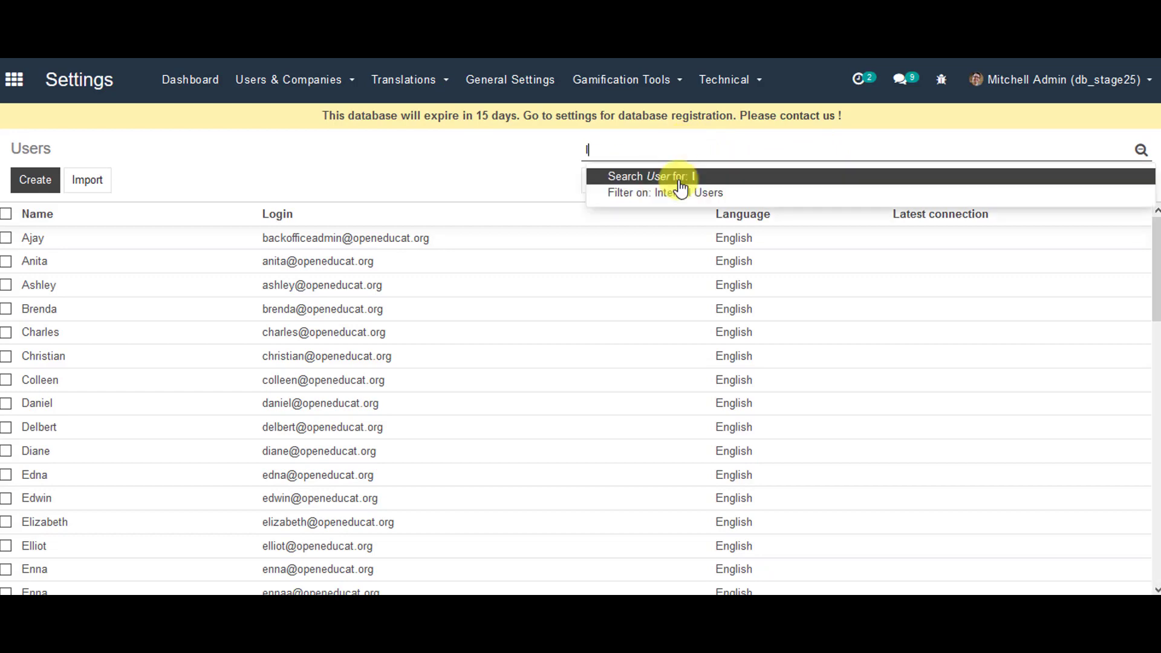
{"action": "type", "text": "illing"}
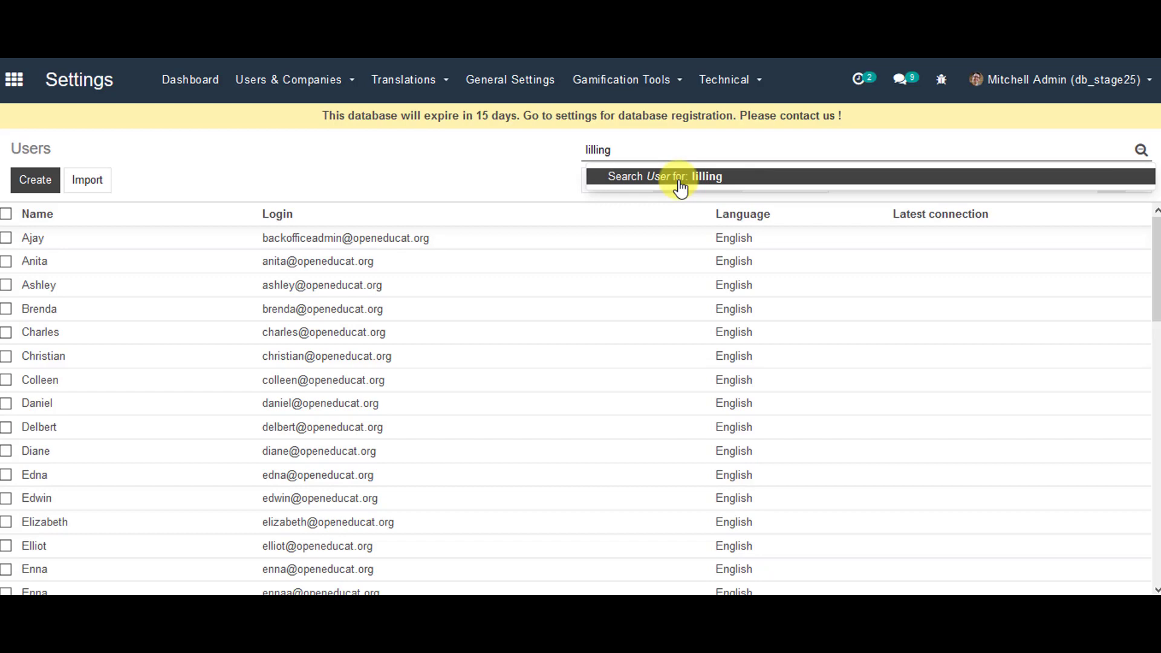
{"action": "left_click", "coordinate": [681, 187]}
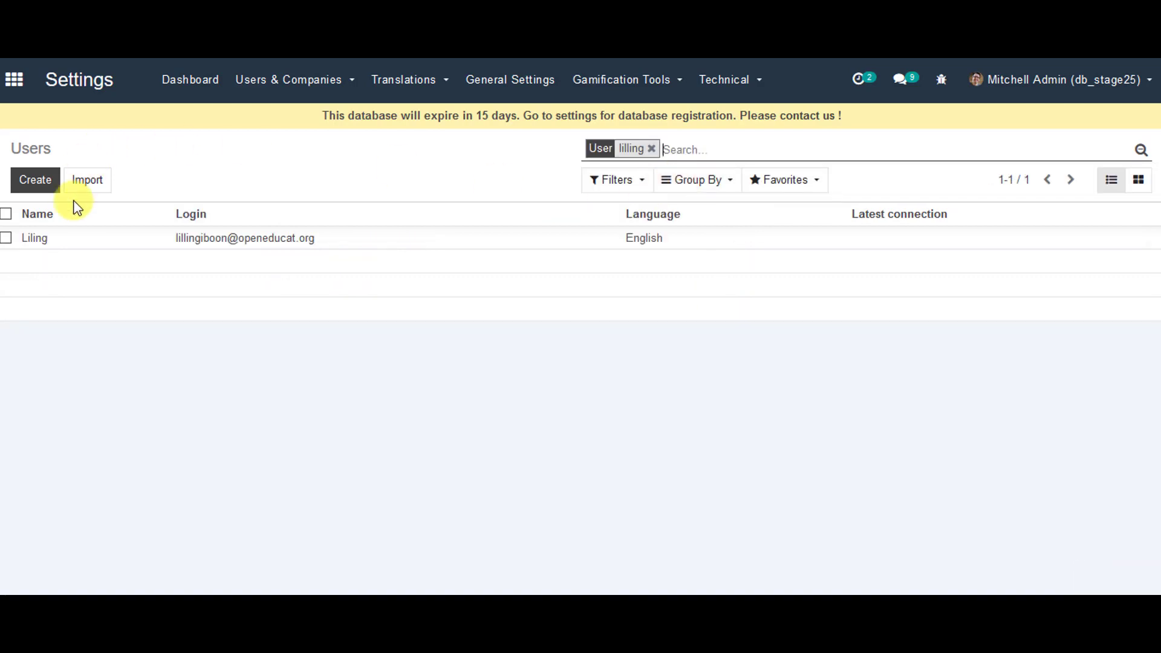
{"action": "left_click", "coordinate": [6, 238]}
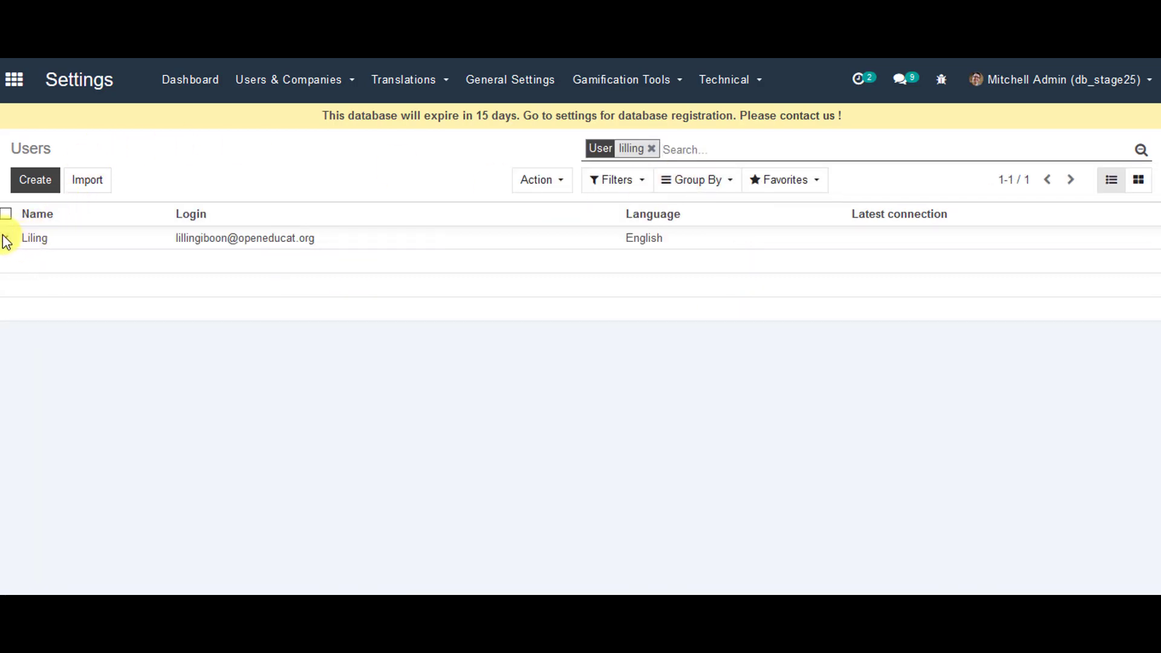
{"action": "left_click", "coordinate": [195, 241]}
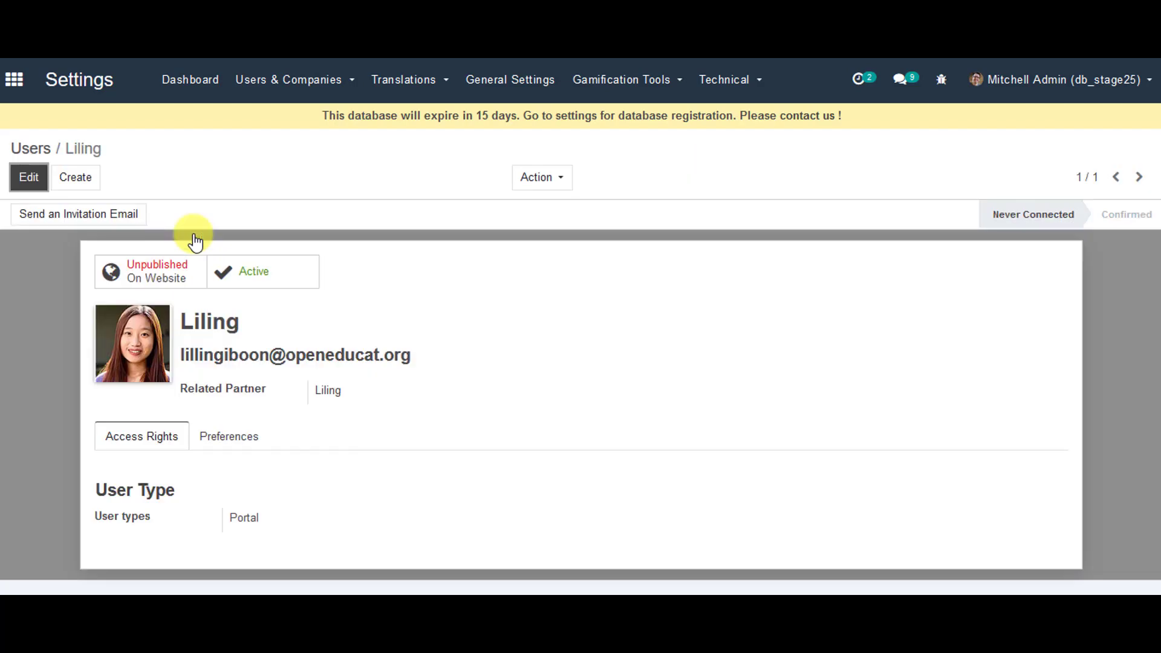